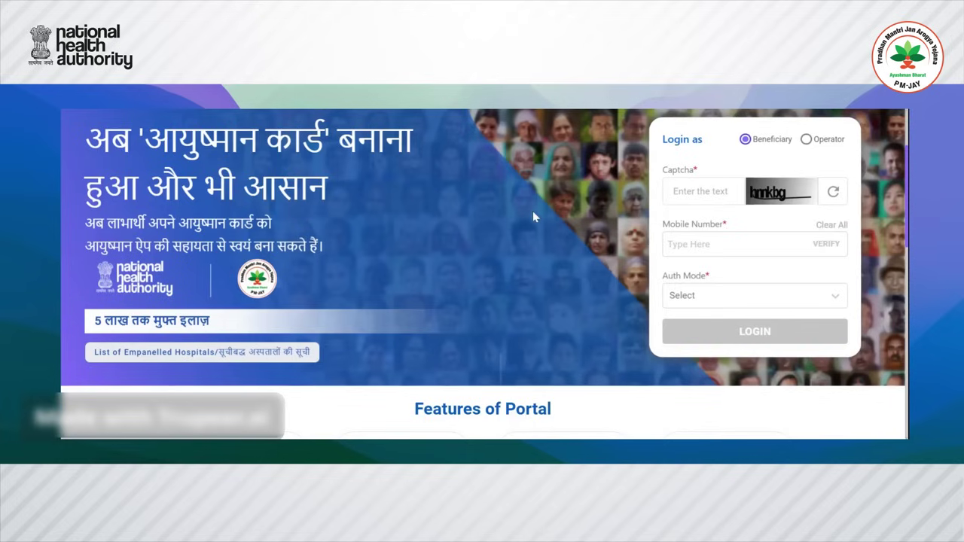
# Enter the captcha and the beneficiary's mobile number, then verify it.
pyautogui.write('bm')
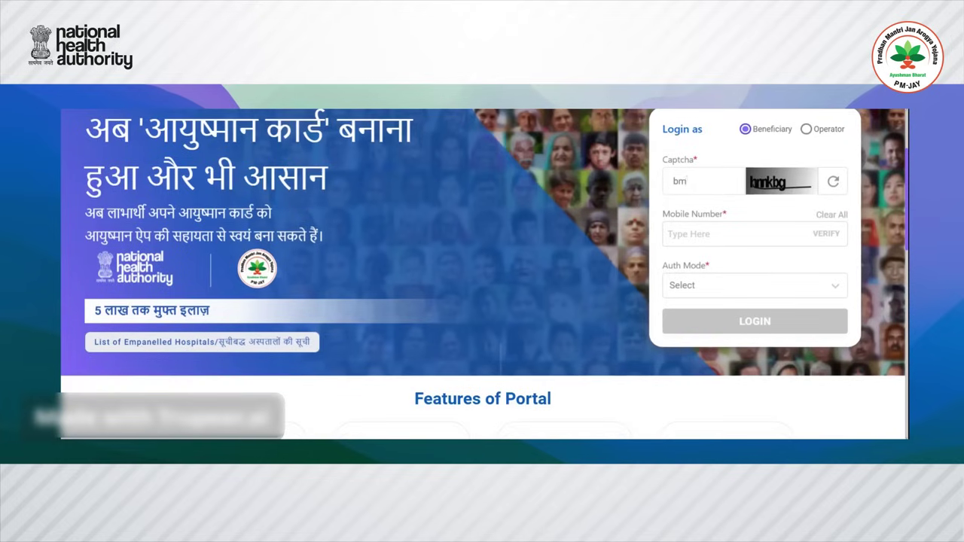
pyautogui.write('nkbg')
pyautogui.click(723, 234)
pyautogui.write('9876543210')
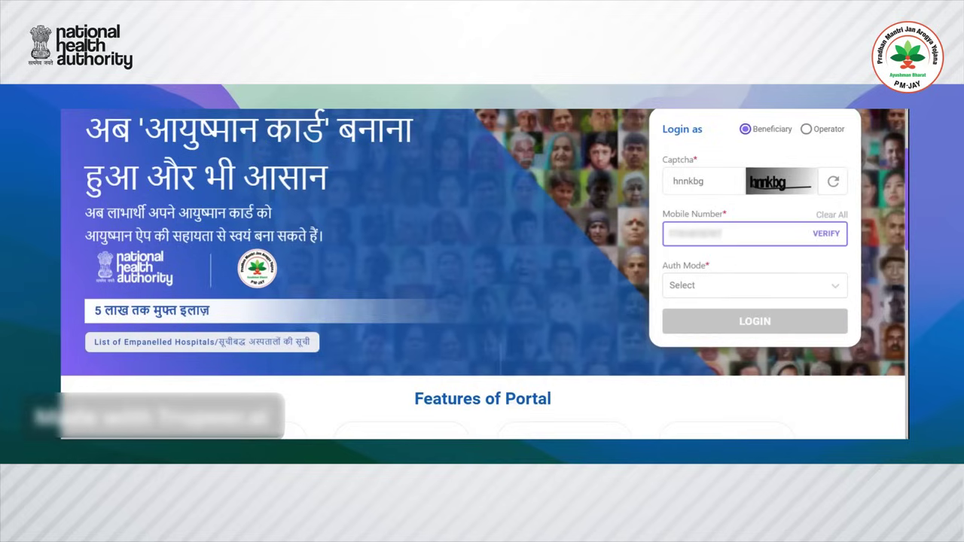
pyautogui.press('Return')
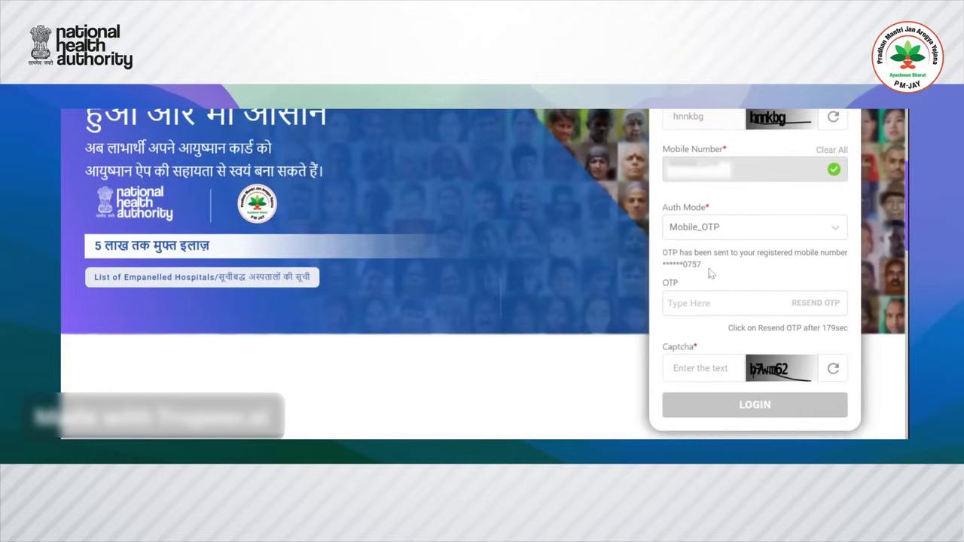
# Log in with Mobile_OTP, entering the received OTP and the new captcha.
pyautogui.click(704, 295)
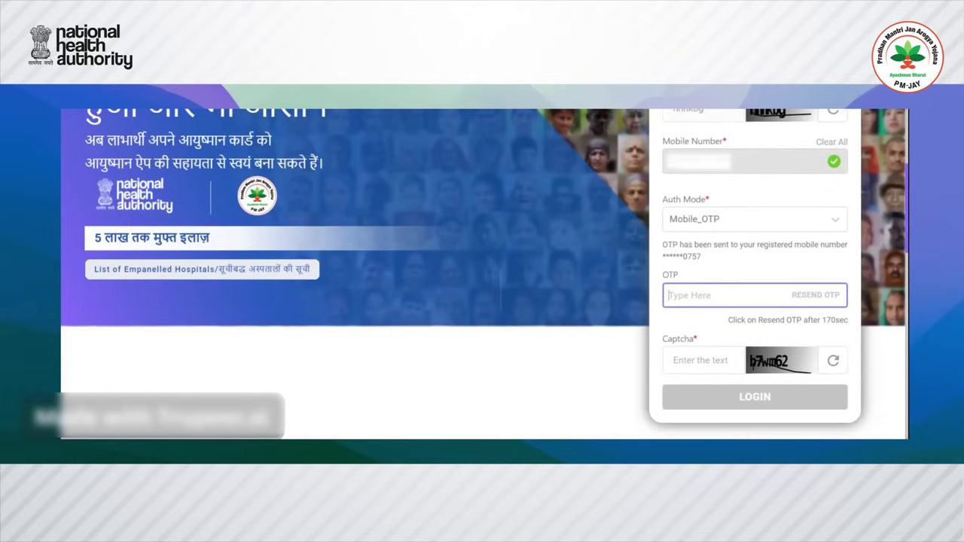
pyautogui.click(700, 360)
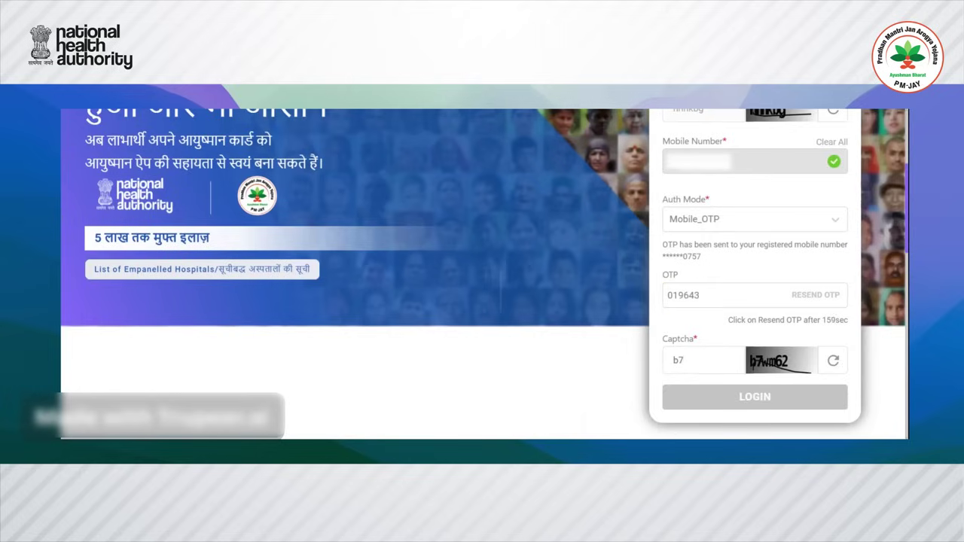
pyautogui.click(716, 399)
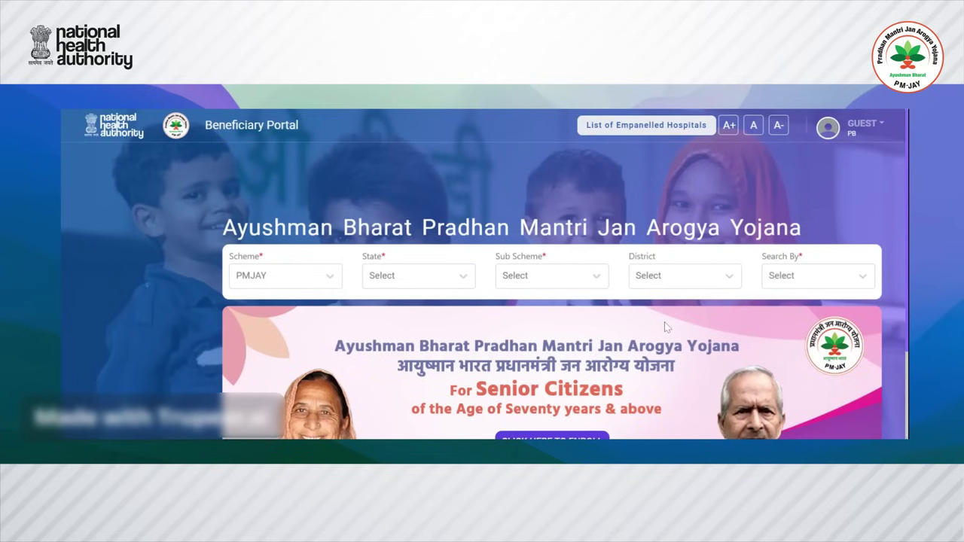
# Scroll down the search page to the senior citizen 70+ enrolment banner.
pyautogui.scroll(-2, 527, 219)
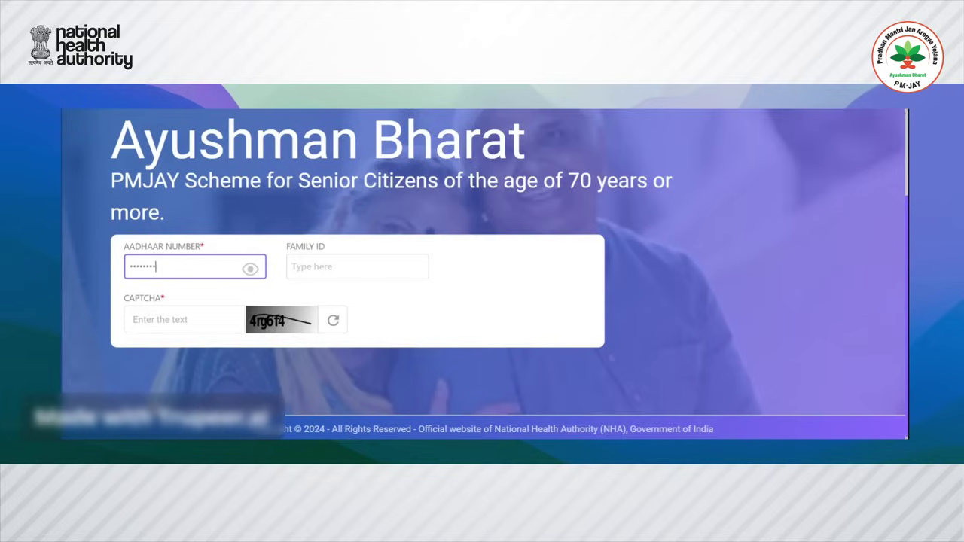
# Search for the Aadhaar record using captcha 4rg6f4 and scroll to the fresh 70+ enrolment link.
pyautogui.click(184, 316)
pyautogui.write('4rg6f4')
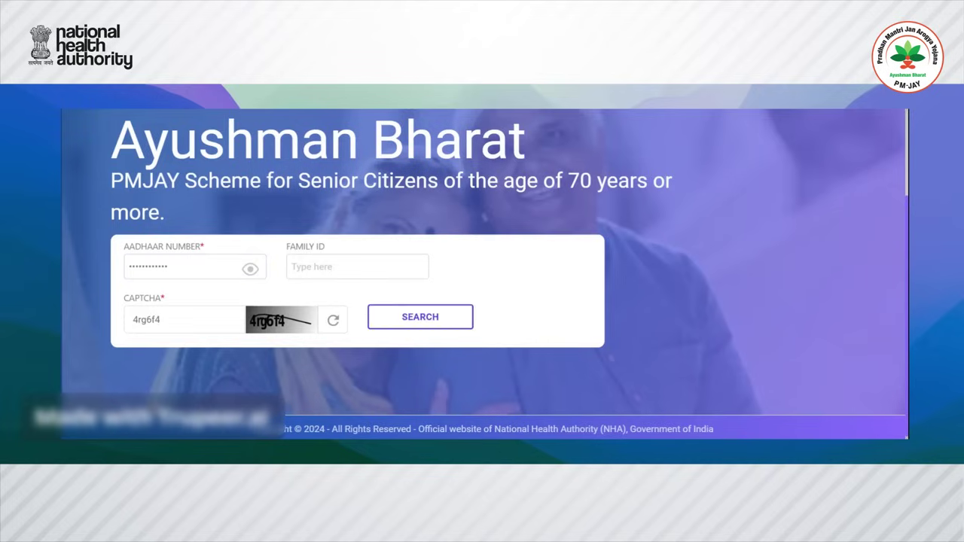
pyautogui.click(411, 318)
pyautogui.scroll(-2, 674, 286)
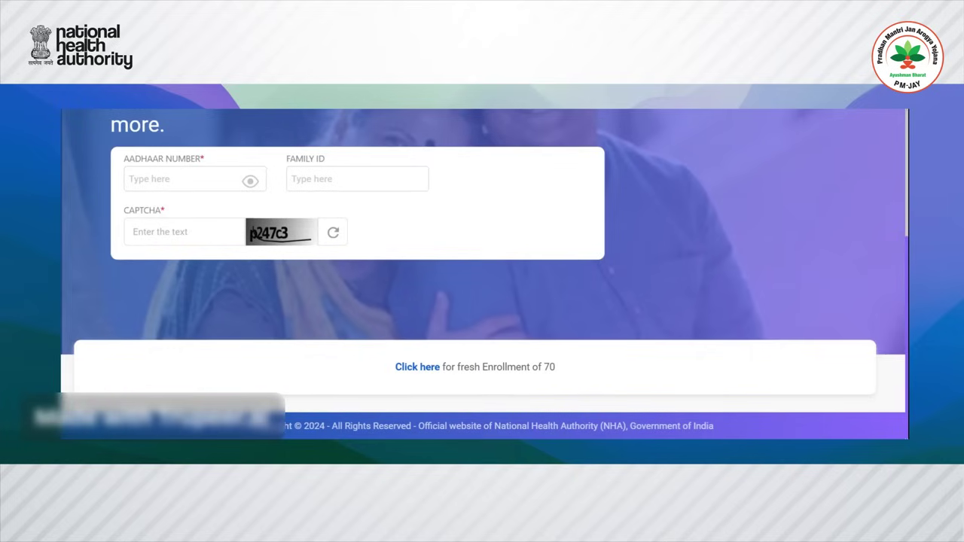
# Start fresh 70+ enrolment, verify the Aadhaar number, and allow ABHA creation and PMJAY linking.
pyautogui.click(428, 369)
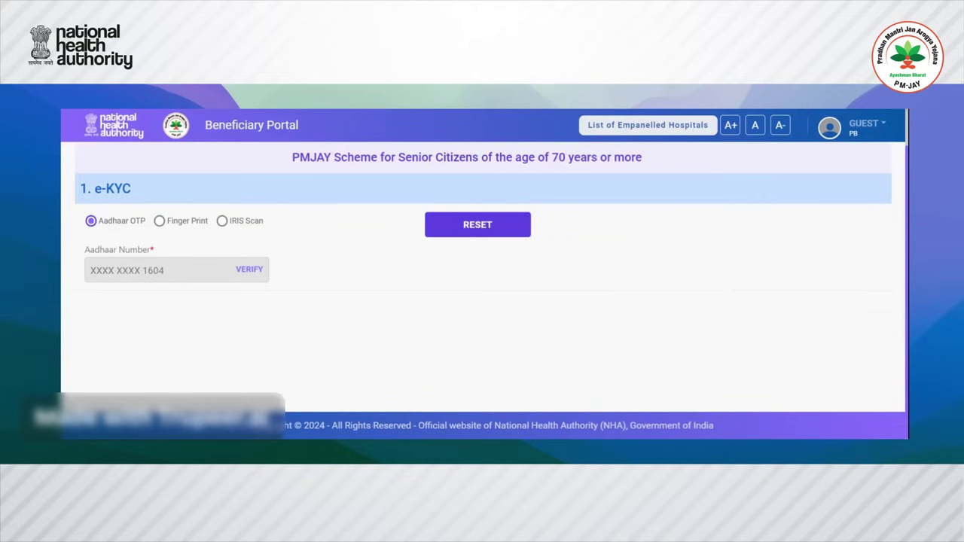
pyautogui.click(248, 269)
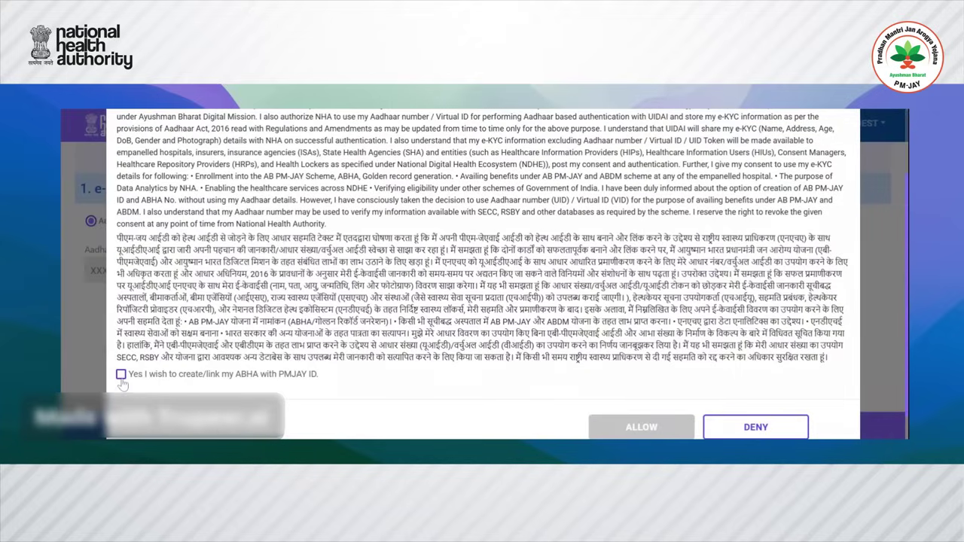
pyautogui.click(120, 375)
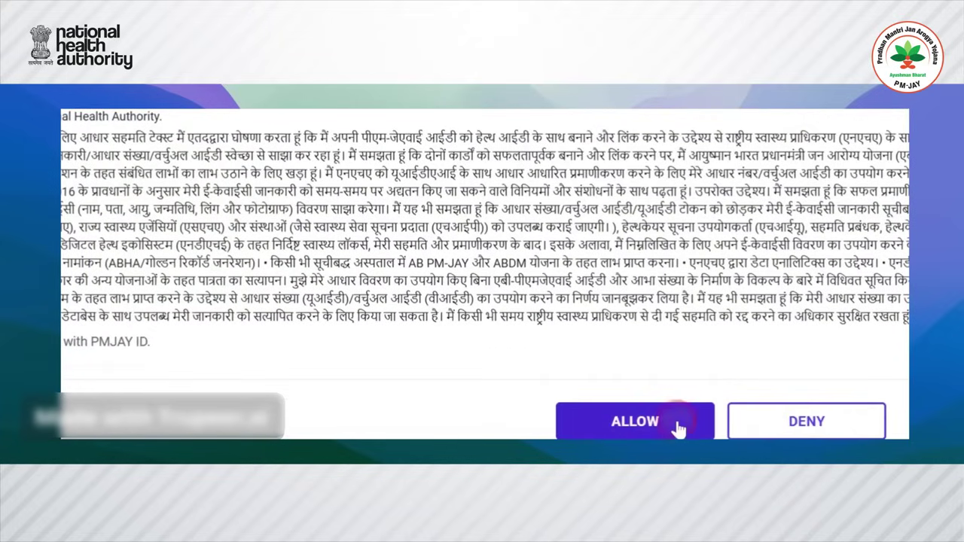
pyautogui.click(675, 426)
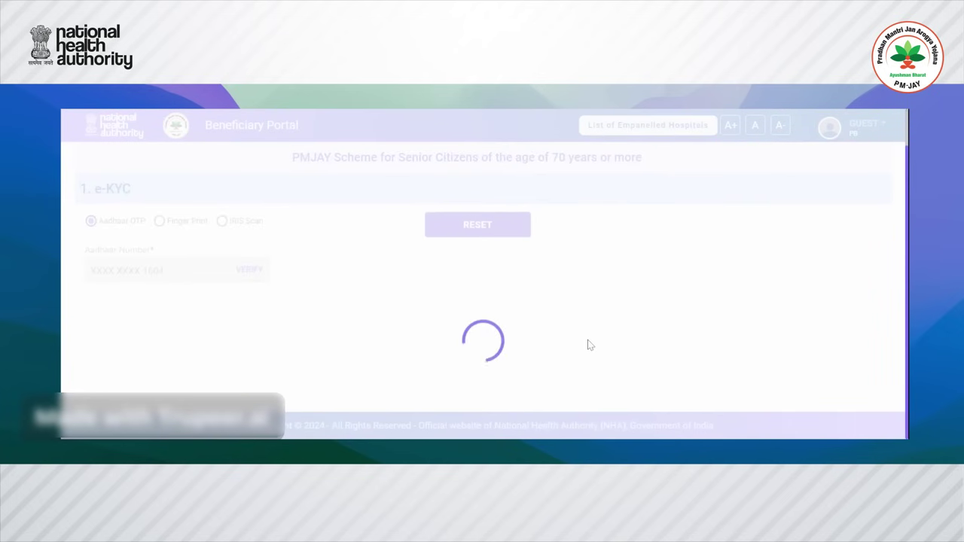
# Enter the user's mobile OTP and the member's Aadhaar OTP to complete e-KYC.
pyautogui.click(559, 272)
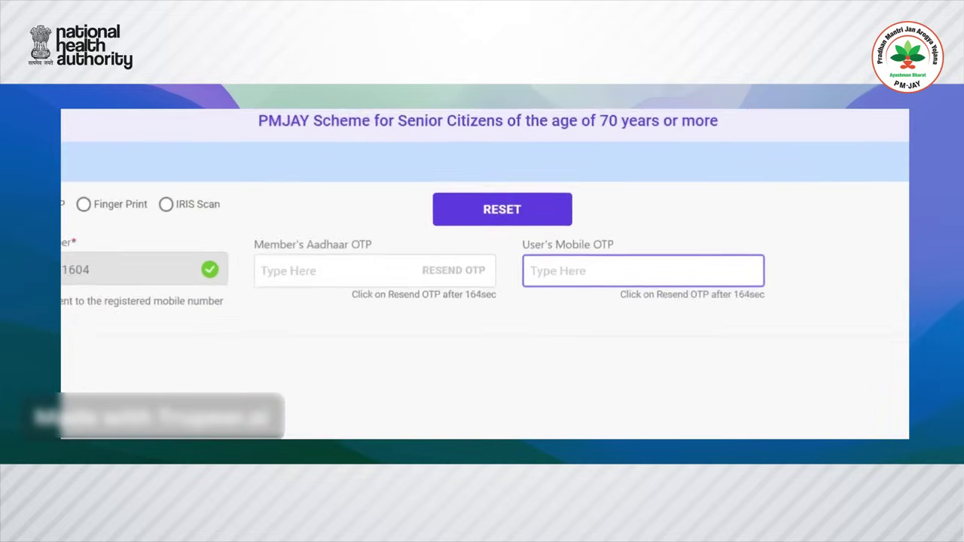
pyautogui.click(324, 270)
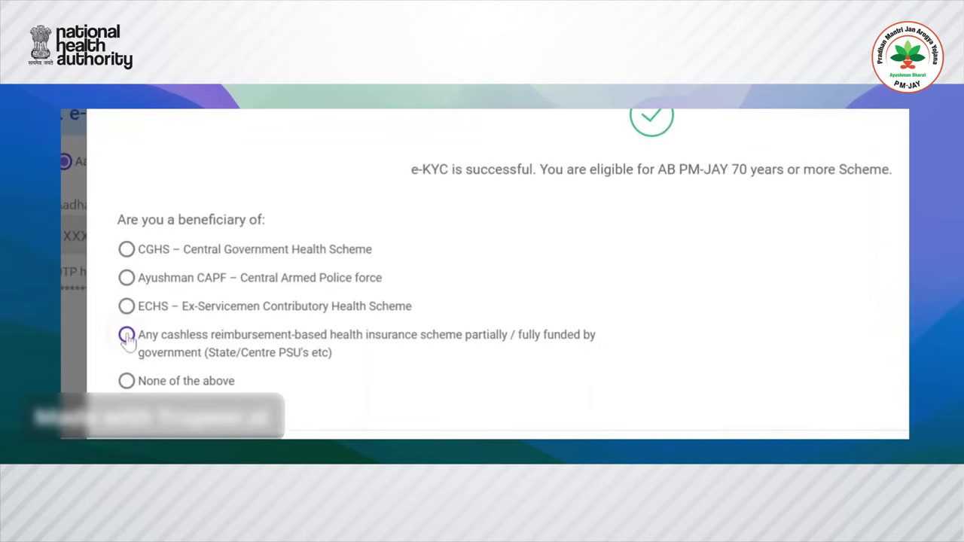
# Answer the existing health scheme declaration (government scheme, ECHS, none) and proceed.
pyautogui.click(127, 336)
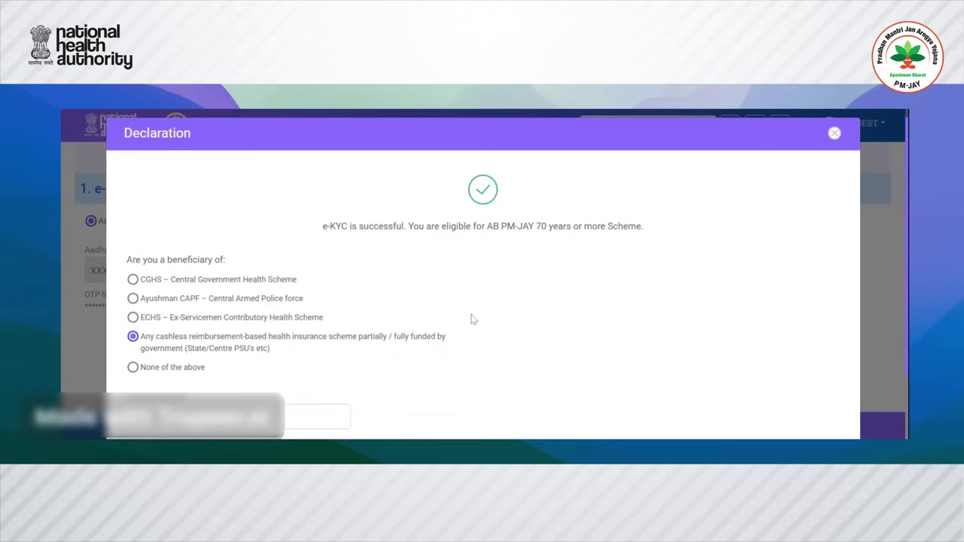
pyautogui.scroll(-2, 471, 320)
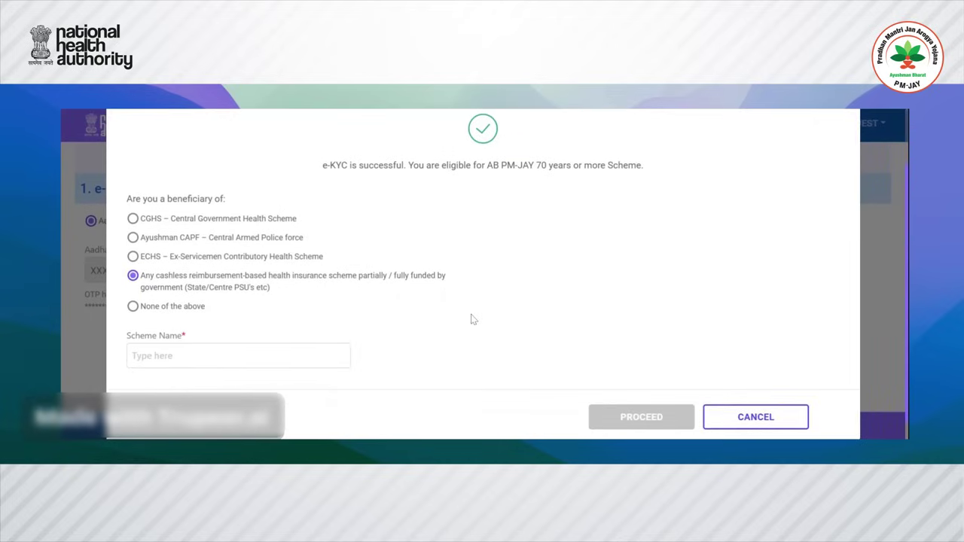
pyautogui.click(139, 259)
pyautogui.scroll(-1, 140, 260)
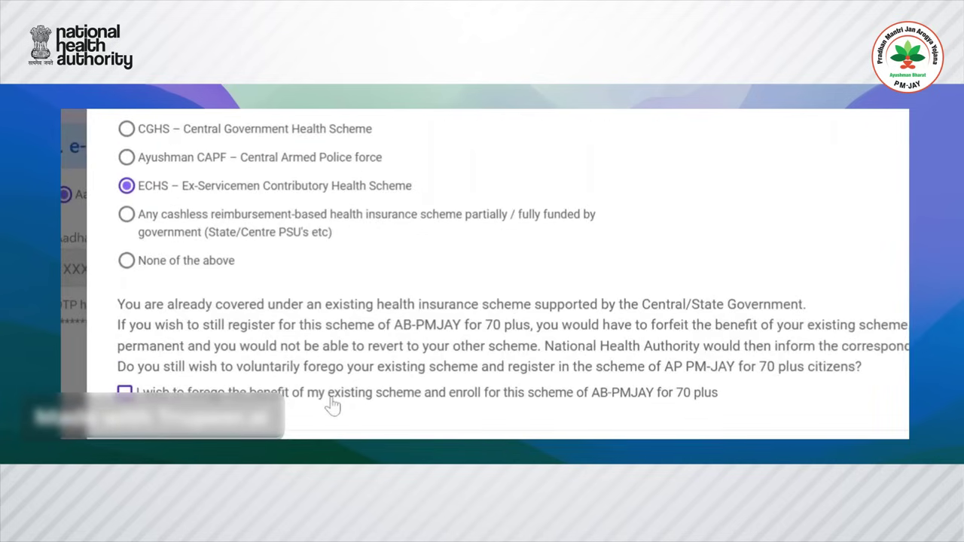
pyautogui.click(125, 260)
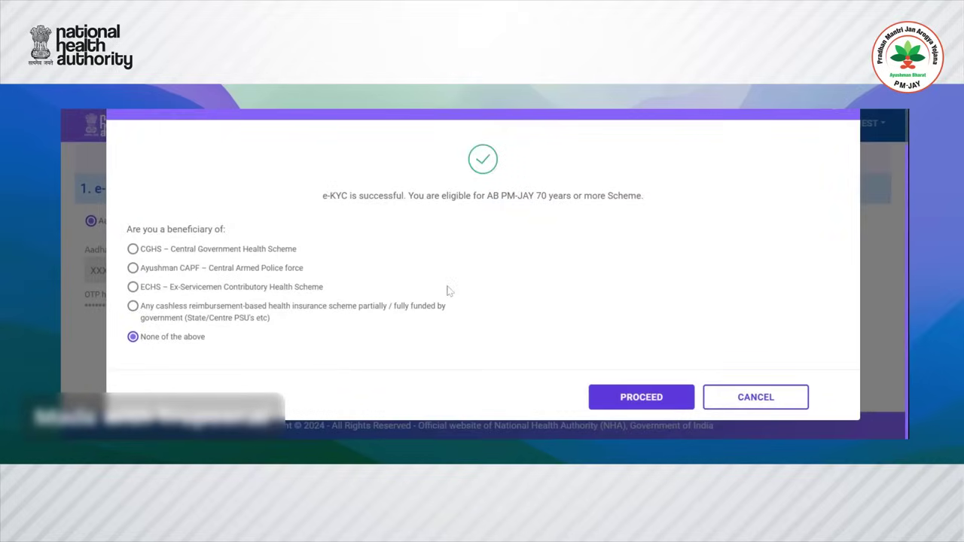
pyautogui.click(641, 397)
pyautogui.scroll(-5, 622, 312)
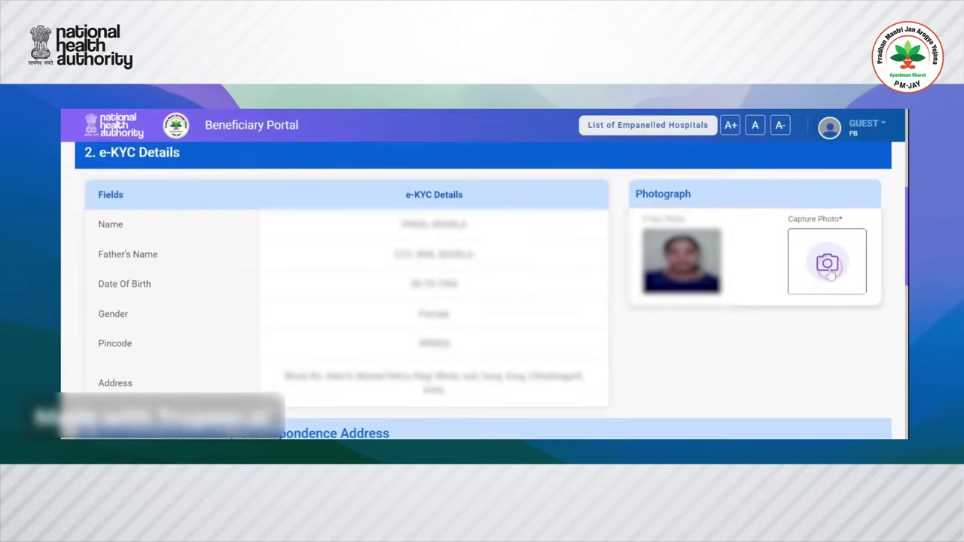
# Capture and accept a live photo of the beneficiary, then scroll to Additional Information.
pyautogui.click(829, 272)
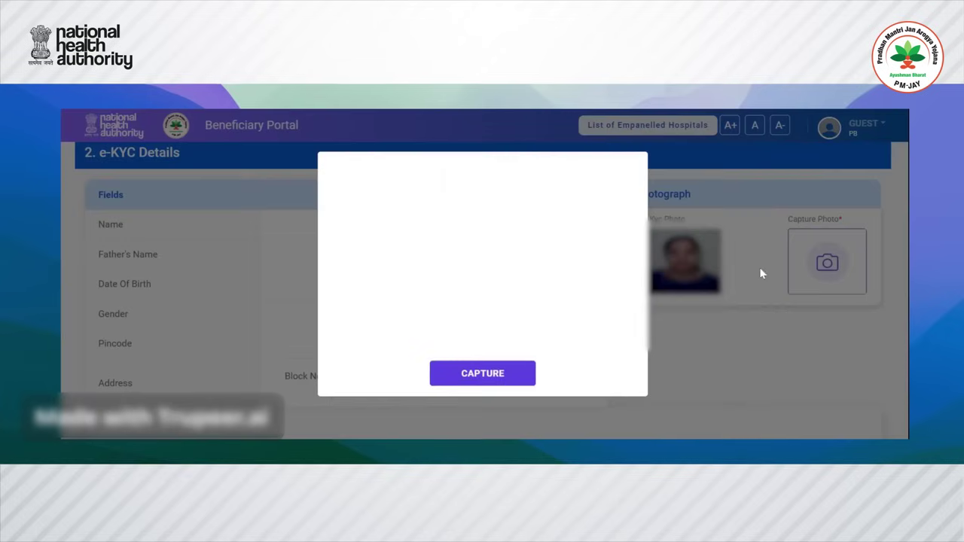
pyautogui.click(506, 377)
pyautogui.click(537, 366)
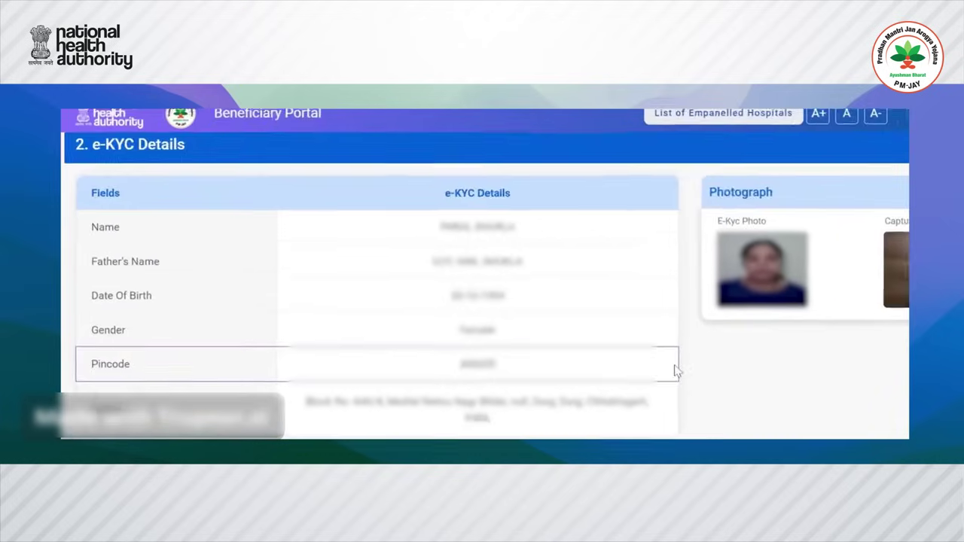
pyautogui.scroll(-5, 676, 371)
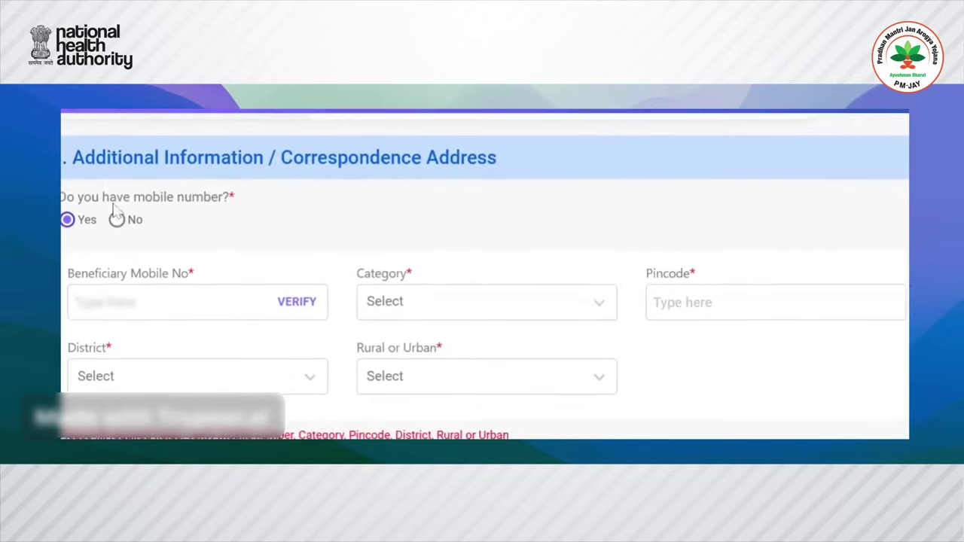
# Confirm the beneficiary has a mobile number and verify it with the received OTP.
pyautogui.click(116, 220)
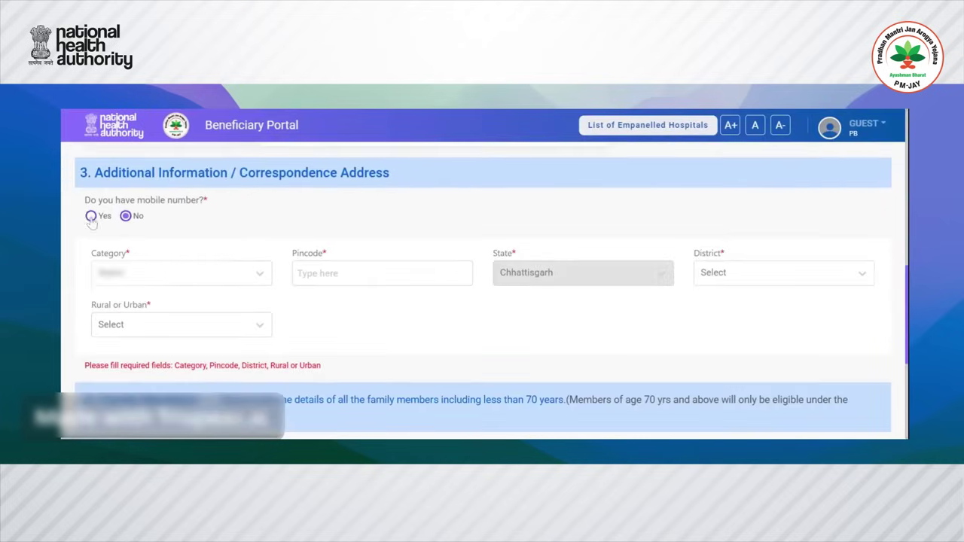
pyautogui.click(90, 217)
pyautogui.write('9876543210')
pyautogui.click(253, 277)
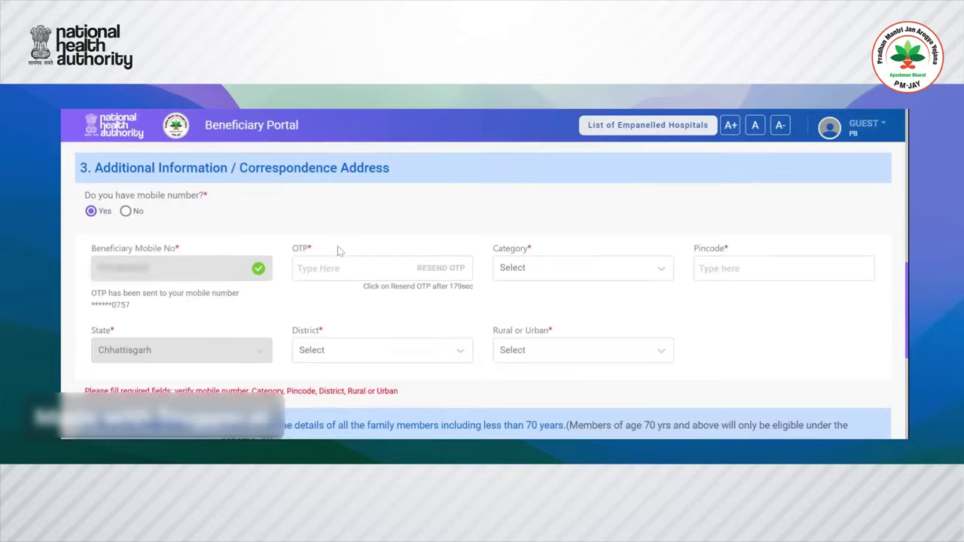
pyautogui.click(339, 260)
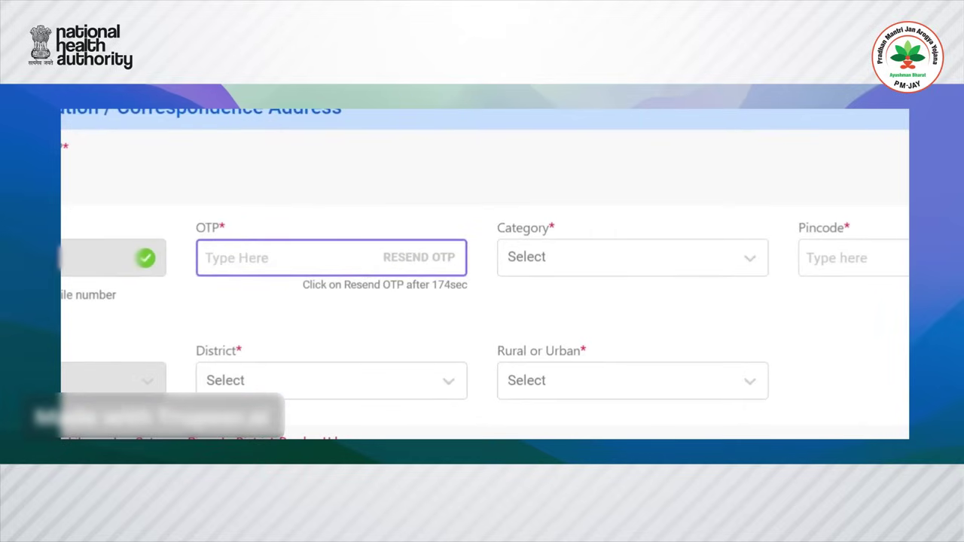
# Set the category to General and the pincode to 490020.
pyautogui.click(593, 258)
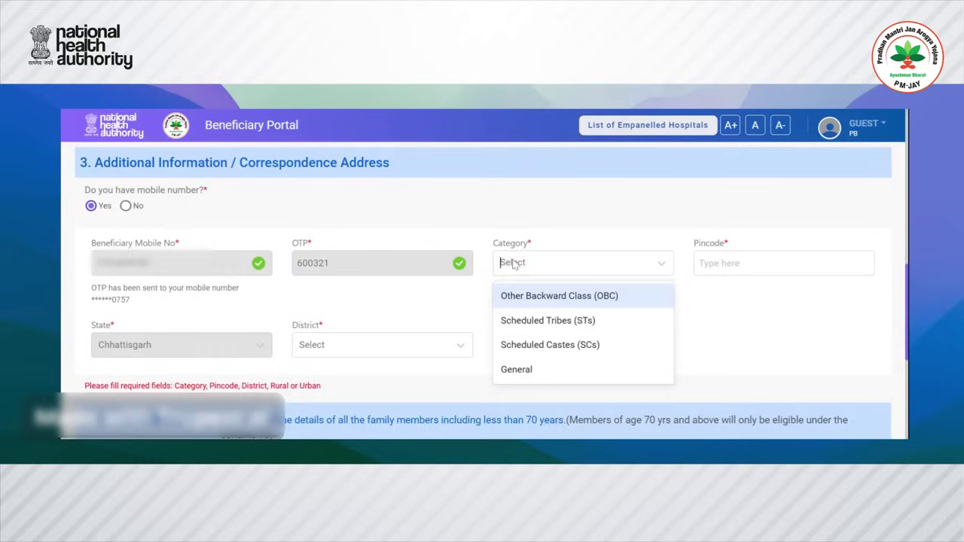
pyautogui.click(517, 368)
pyautogui.click(716, 270)
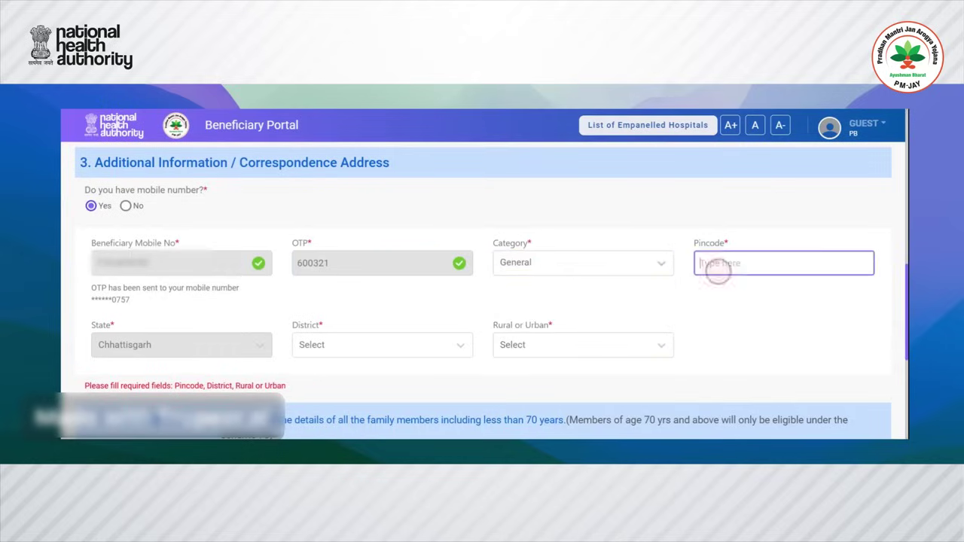
pyautogui.write('49002')
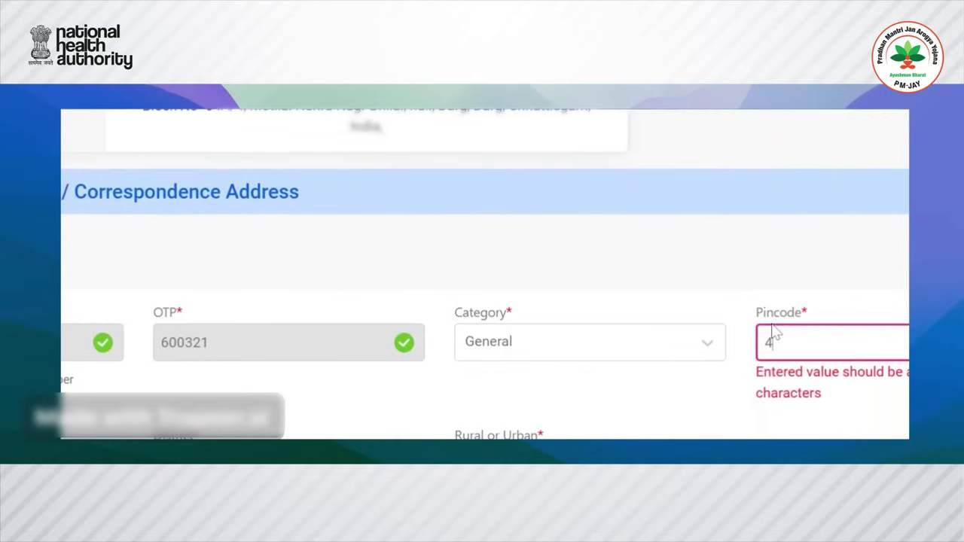
pyautogui.write('0')
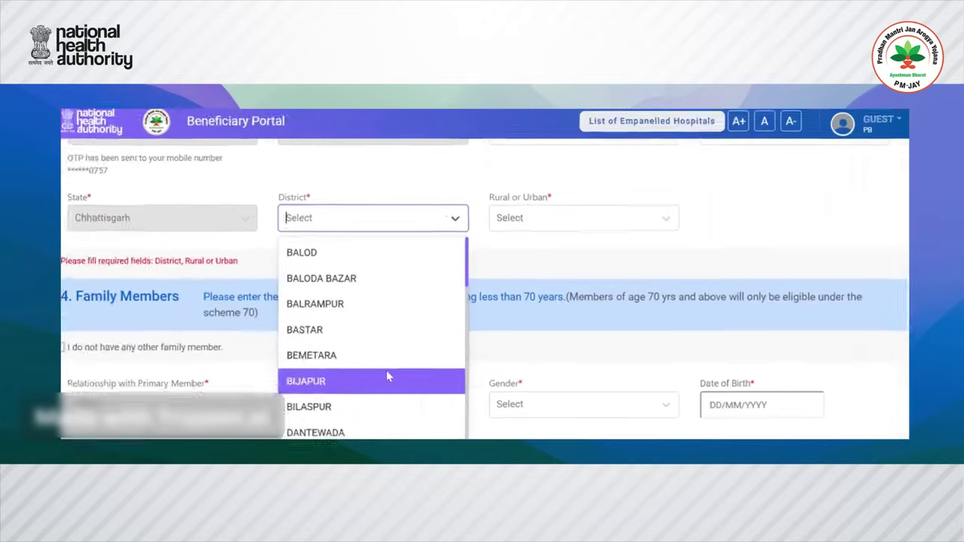
# Choose district BALODA BAZAR, area type Urban, and city Bhatapara.
pyautogui.click(378, 282)
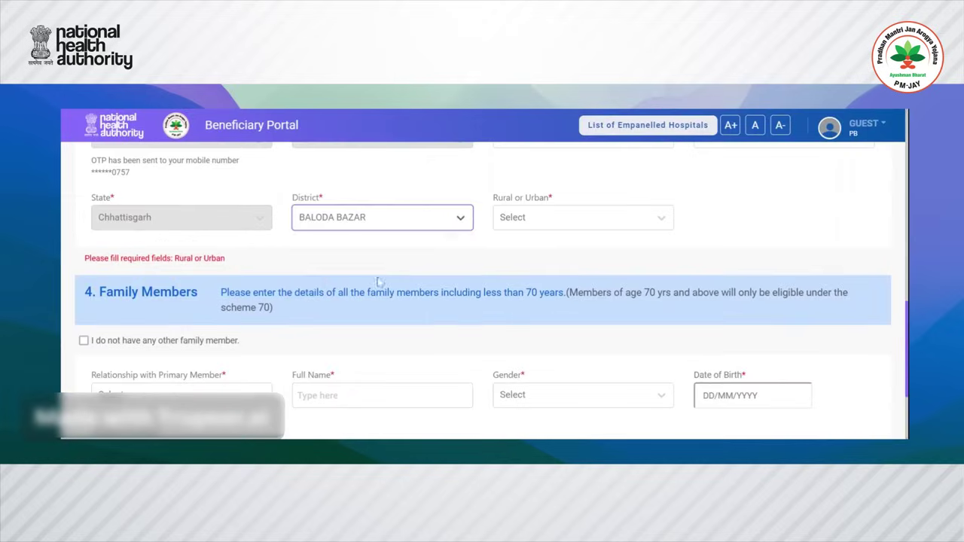
pyautogui.click(533, 217)
pyautogui.click(541, 275)
pyautogui.click(753, 218)
pyautogui.click(723, 276)
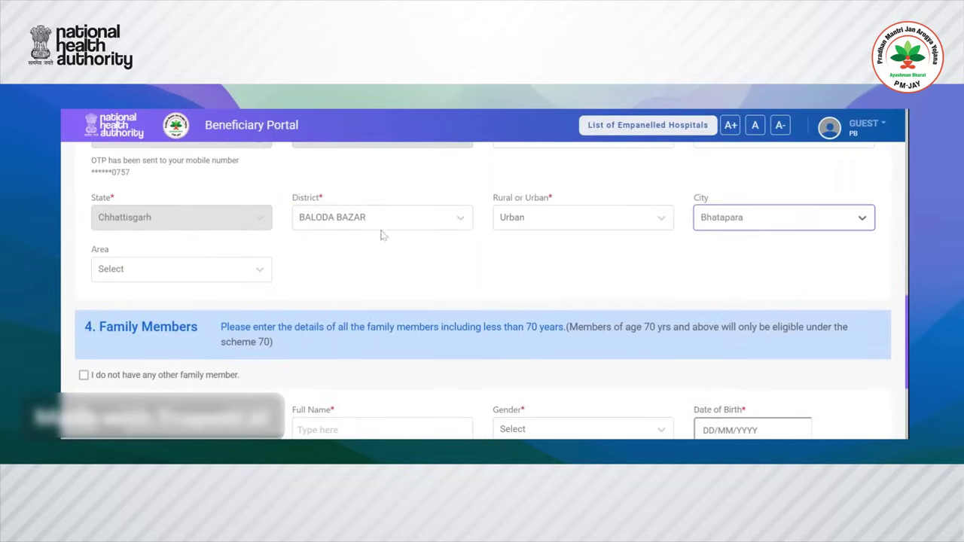
pyautogui.scroll(-1, 301, 229)
pyautogui.click(220, 223)
pyautogui.click(413, 215)
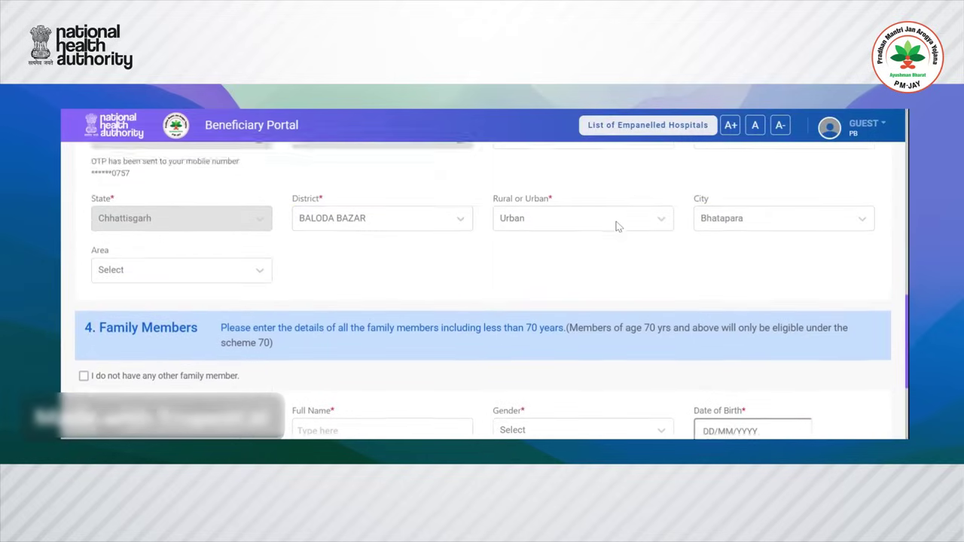
pyautogui.scroll(-1, 548, 211)
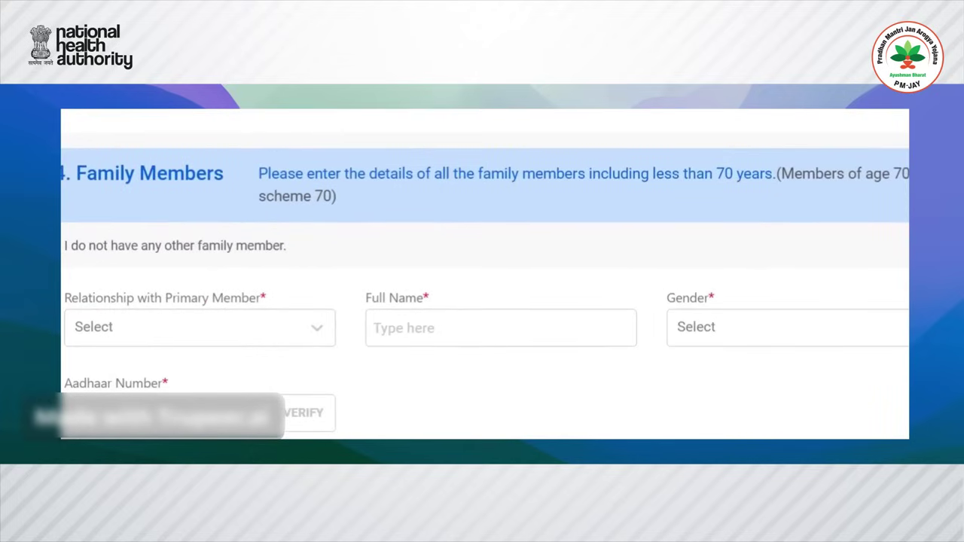
# Tick 'I do not have any other family member' instead of filling in a new member.
pyautogui.click(185, 325)
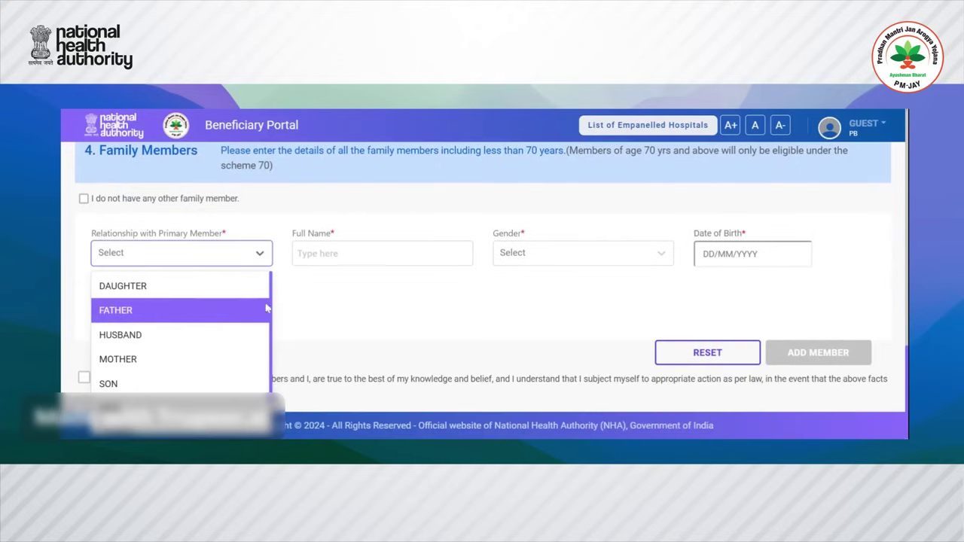
pyautogui.click(332, 256)
pyautogui.click(538, 260)
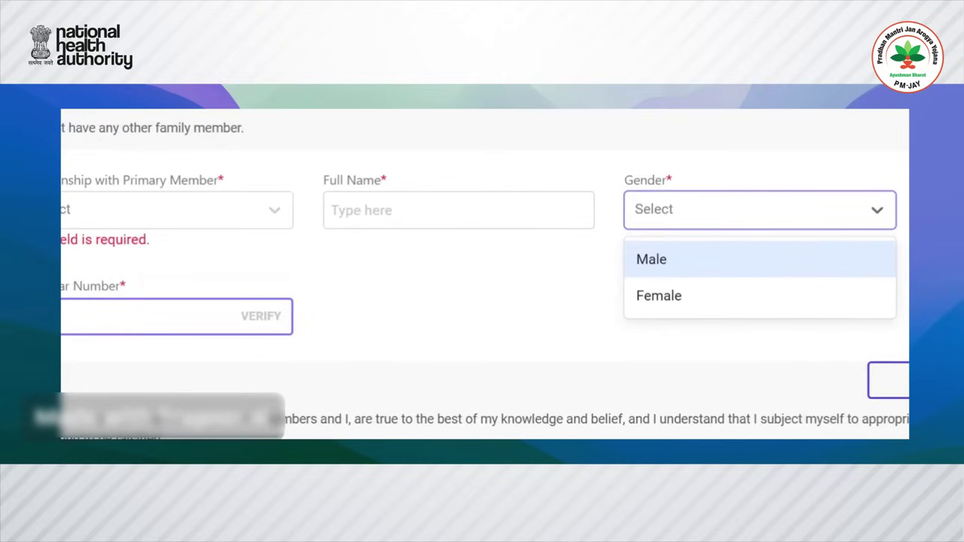
pyautogui.click(193, 316)
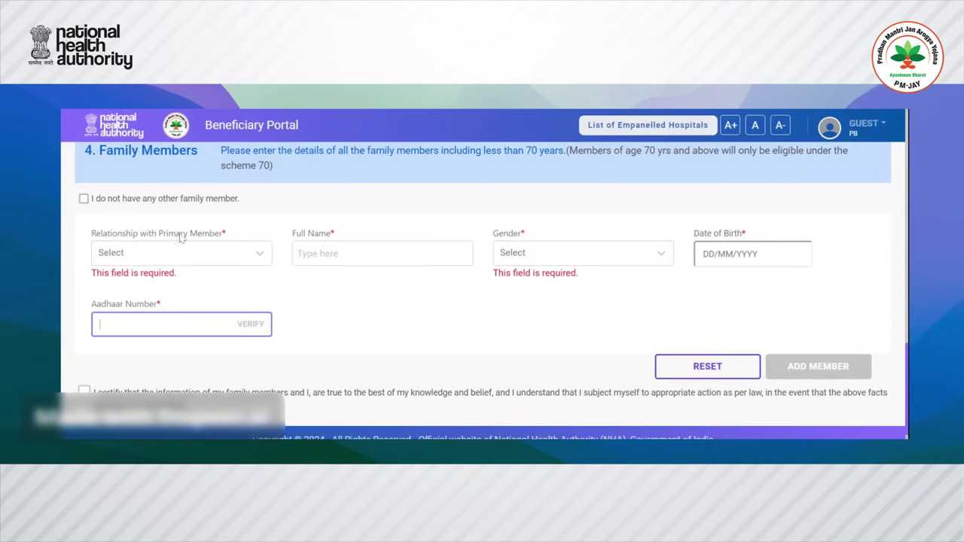
pyautogui.click(83, 200)
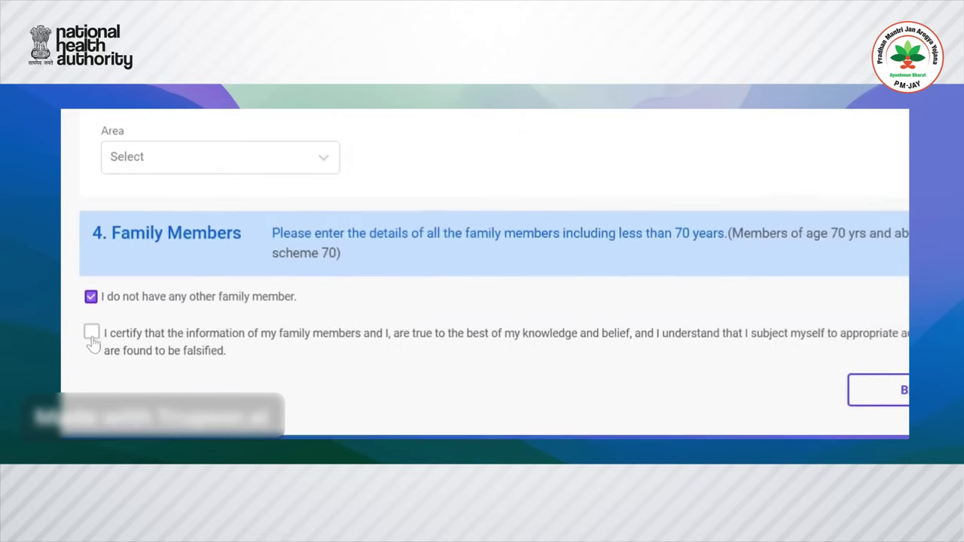
# Tick the truthfulness certification and submit the enrolment.
pyautogui.click(84, 339)
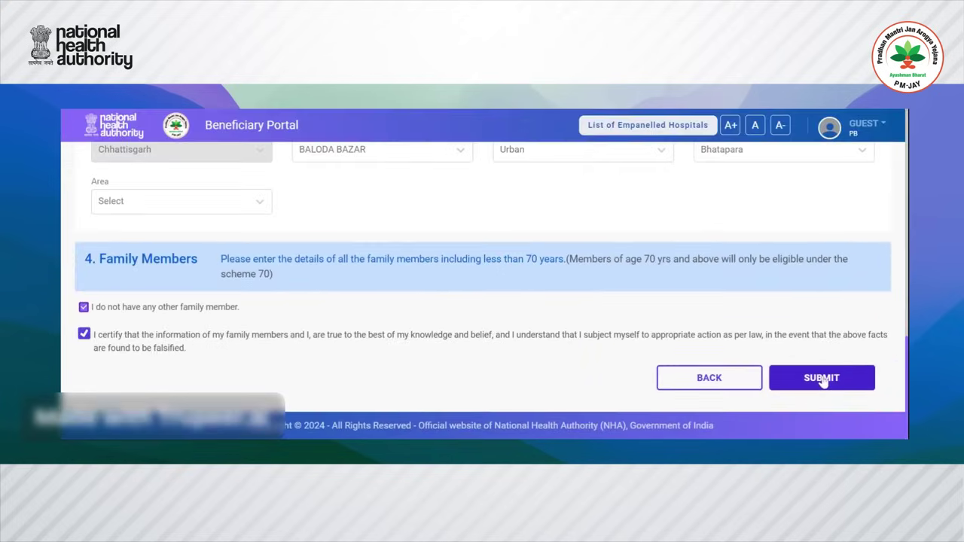
pyautogui.click(821, 379)
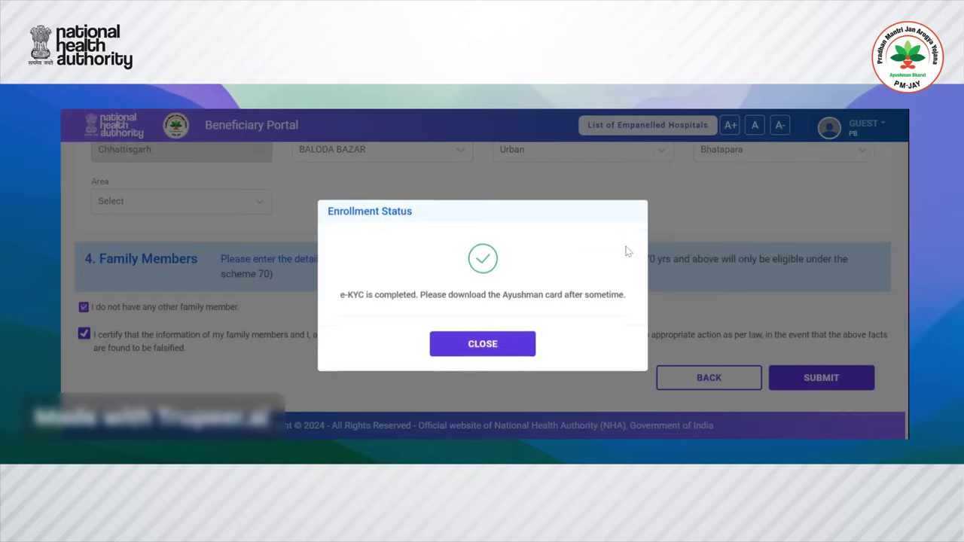